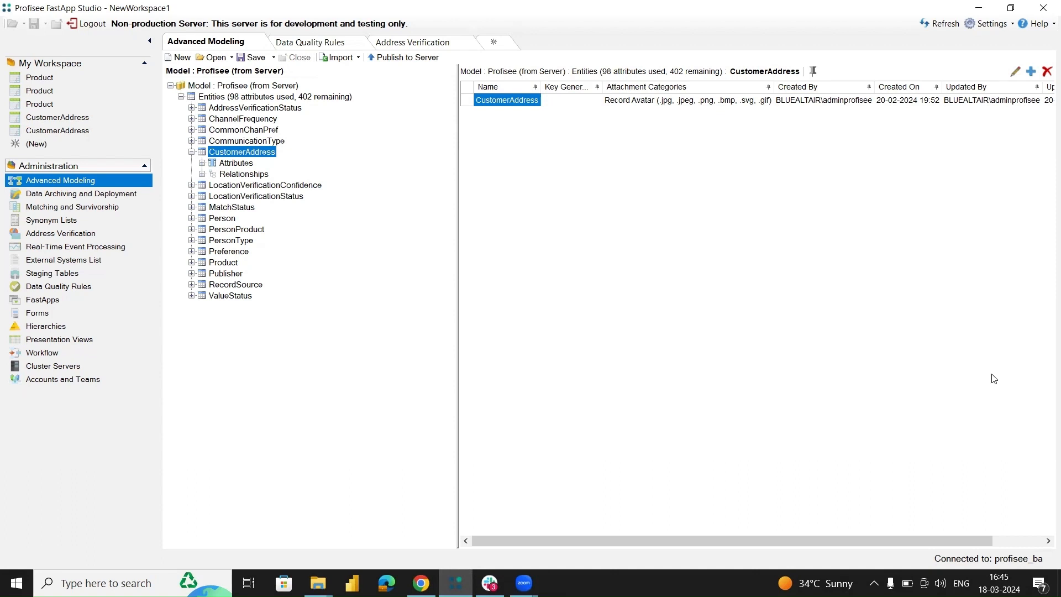
Open the system settings, select the Bing API key value under Service Provider Keys, and save the settings.
{"action": "left_click", "coordinate": [992, 23]}
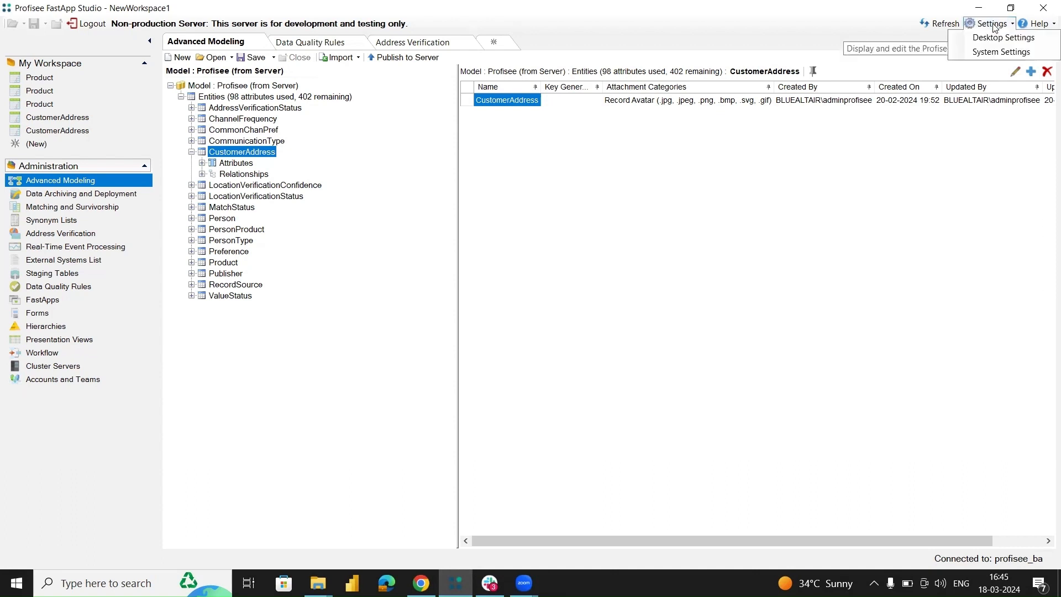
{"action": "left_click", "coordinate": [999, 52]}
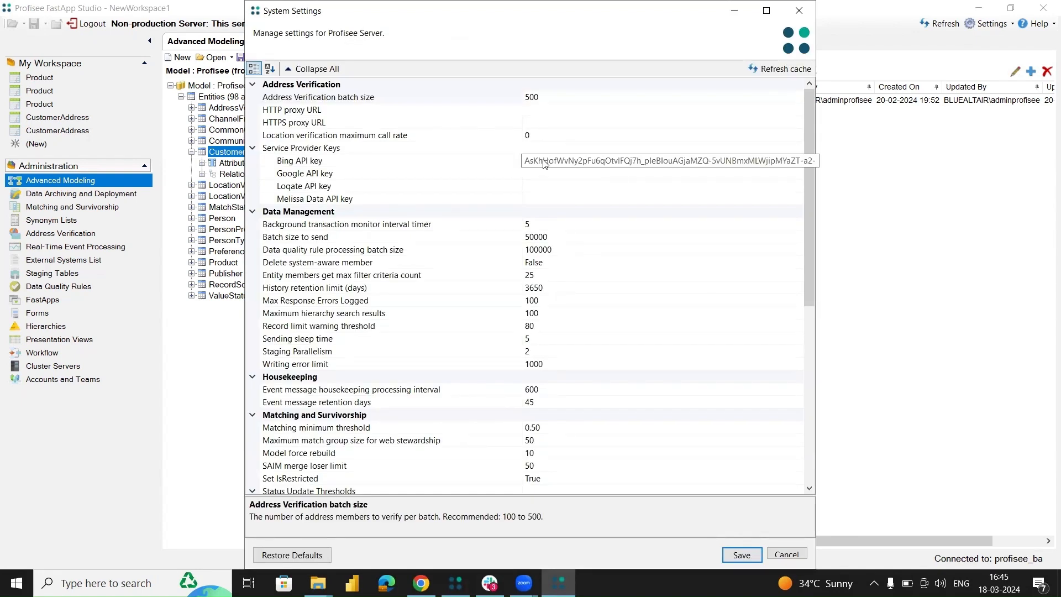
{"action": "left_click", "coordinate": [544, 160]}
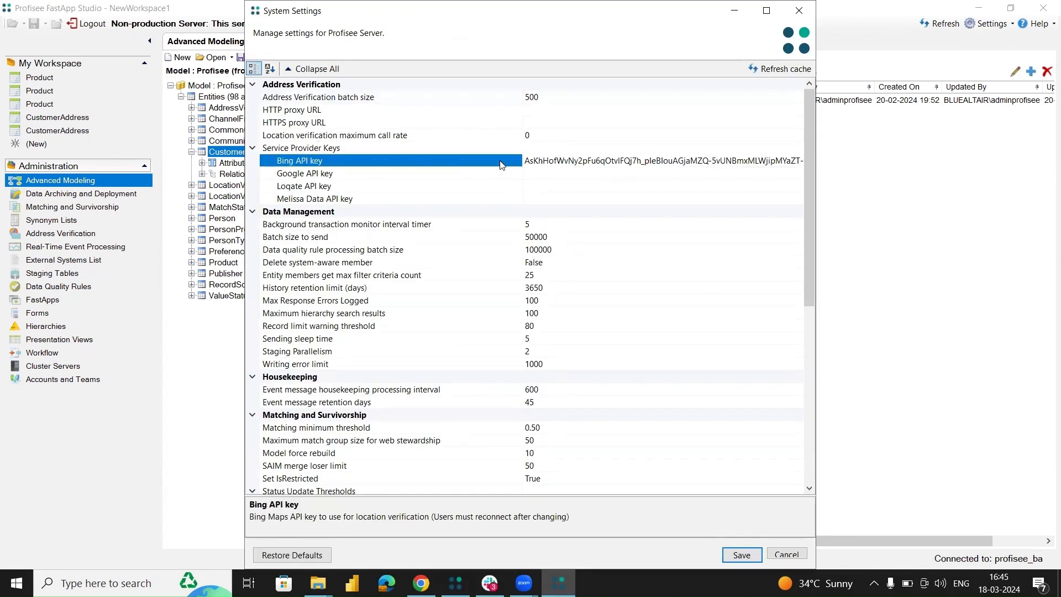
{"action": "left_click_drag", "start_coordinate": [525, 161], "coordinate": [796, 168]}
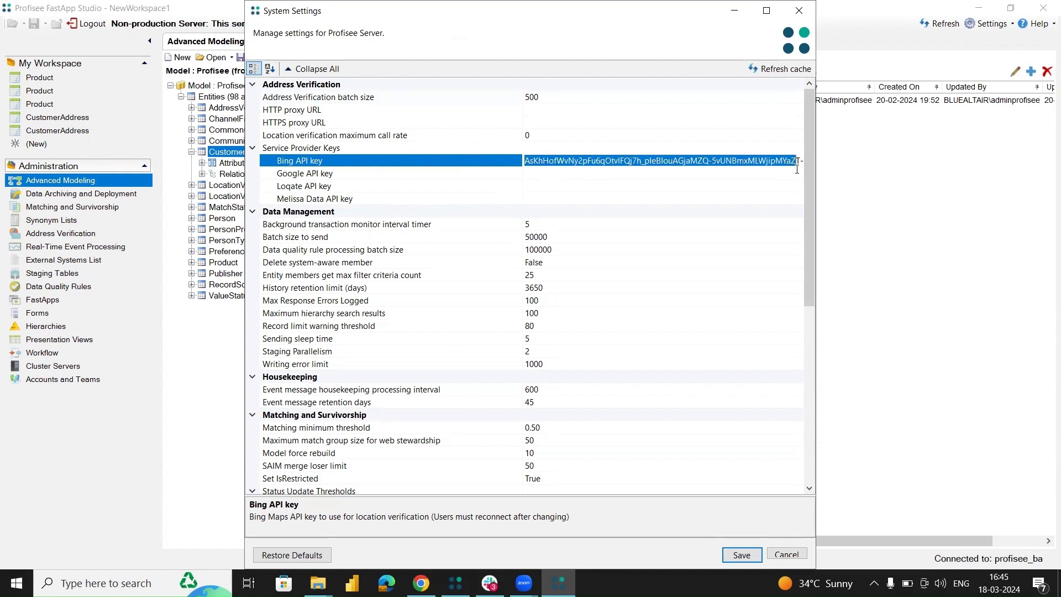
{"action": "left_click", "coordinate": [741, 555]}
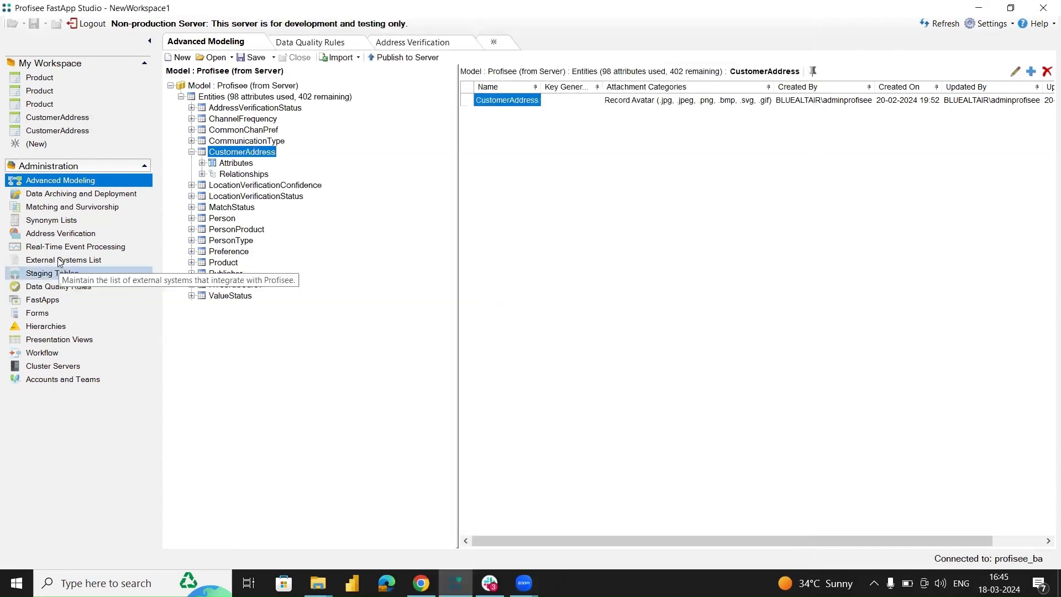
Create a new address verification strategy named AddressVerRule for the CustomerAddress entity.
{"action": "left_click", "coordinate": [66, 236]}
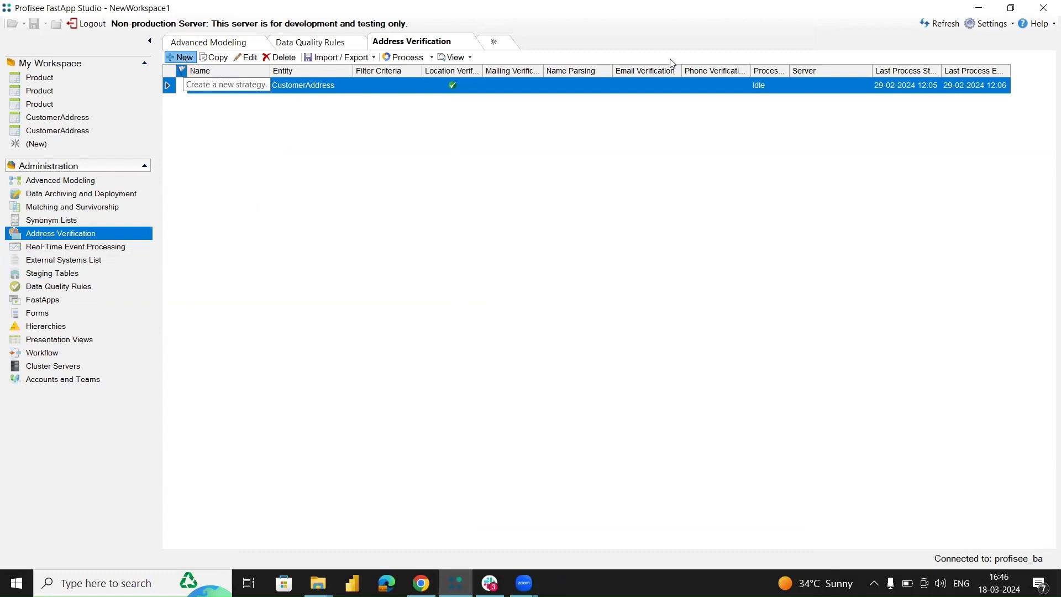
{"action": "left_click", "coordinate": [390, 219]}
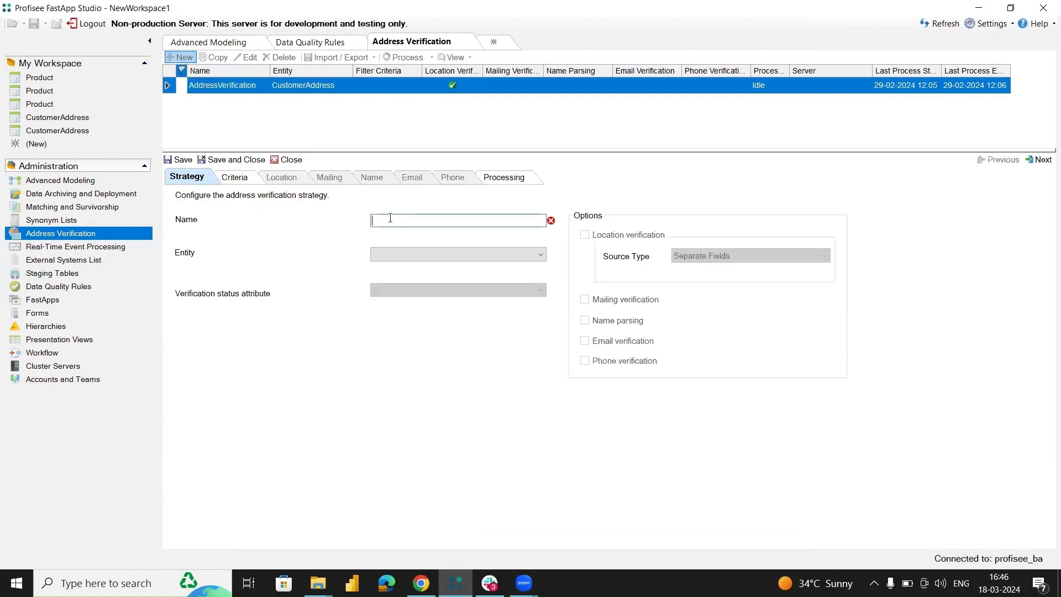
{"action": "type", "text": "AddressVerRule"}
{"action": "left_click", "coordinate": [429, 260]}
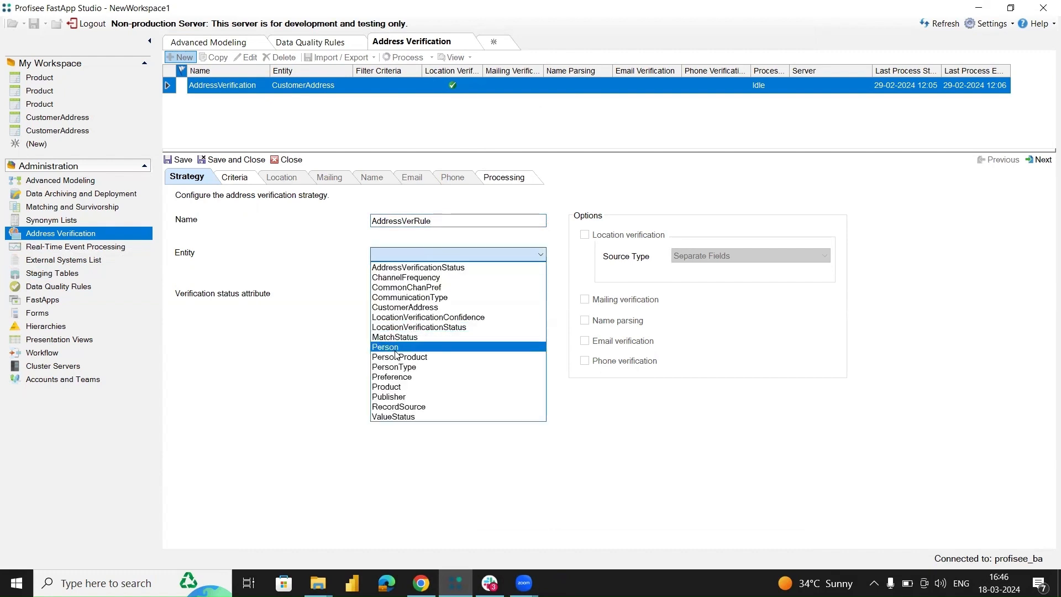
{"action": "left_click", "coordinate": [426, 308]}
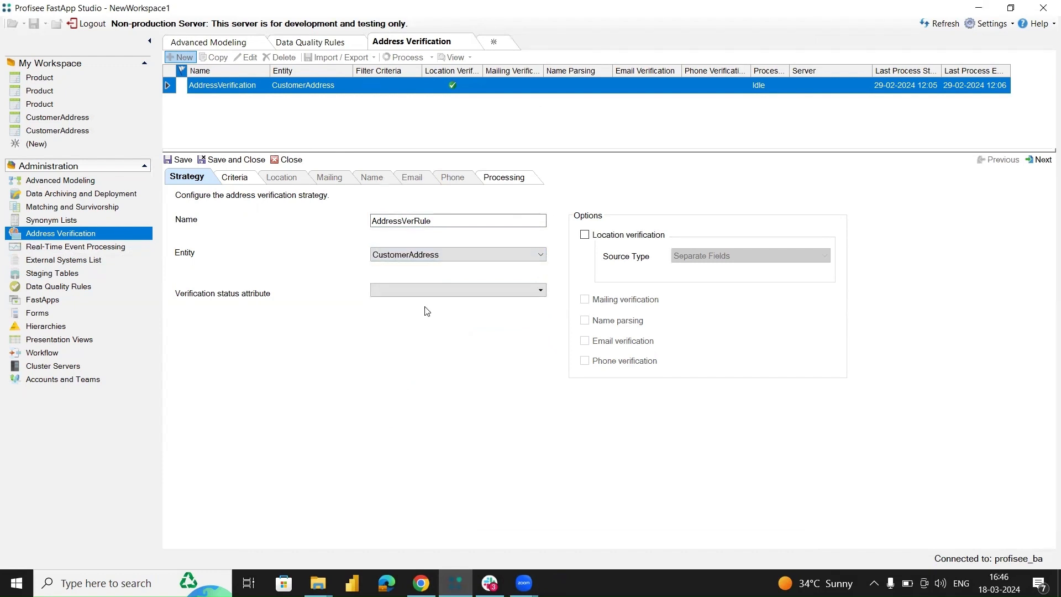
Create a new verification status attribute named AddressVerRule Verification Status.
{"action": "left_click", "coordinate": [407, 289]}
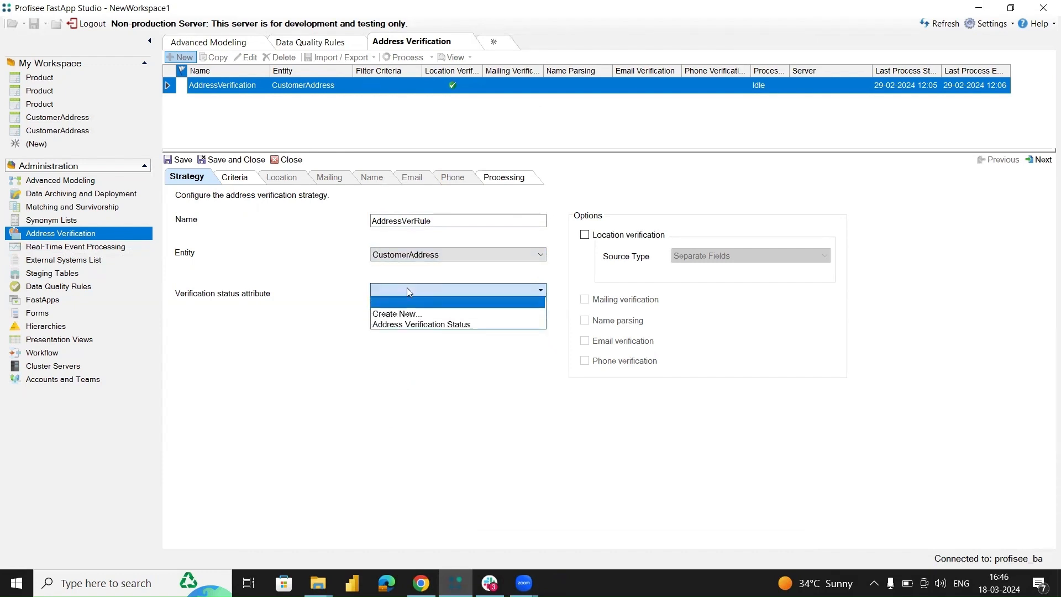
{"action": "left_click", "coordinate": [403, 314]}
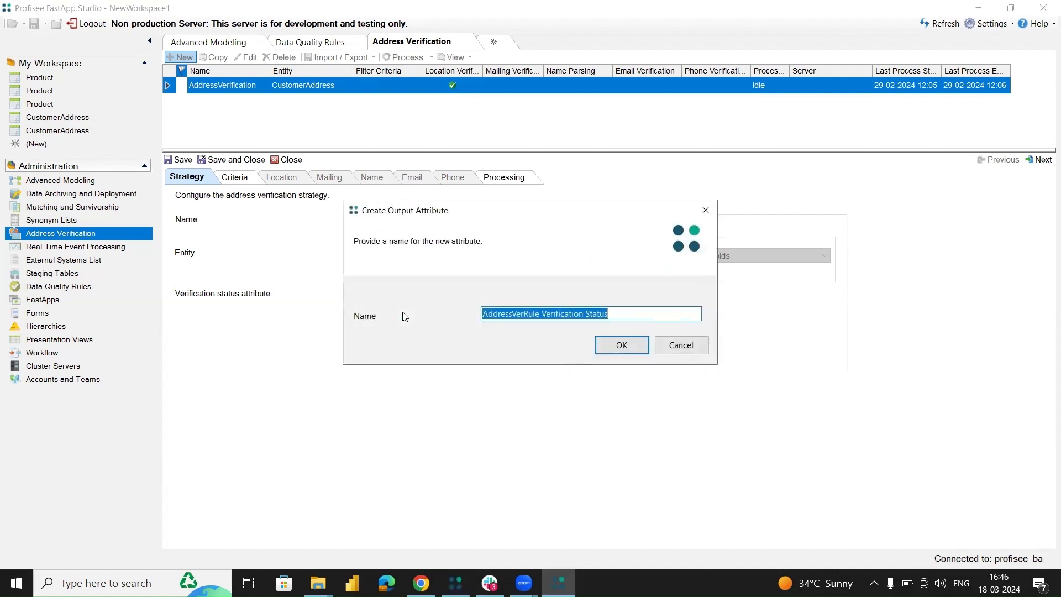
{"action": "left_click", "coordinate": [621, 346]}
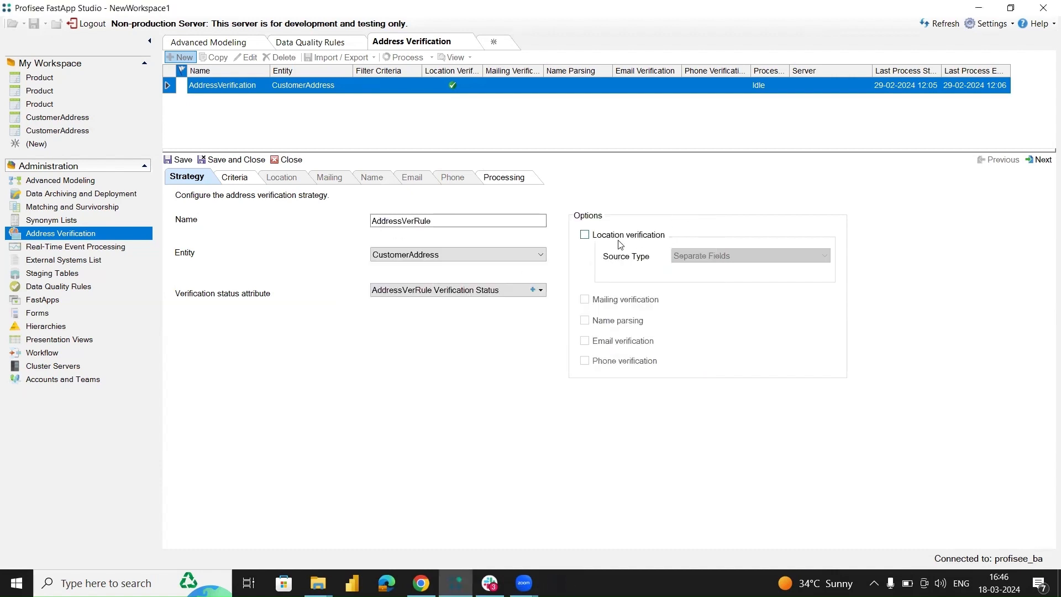
Enable location verification with Separate Fields as the source type.
{"action": "left_click", "coordinate": [584, 235]}
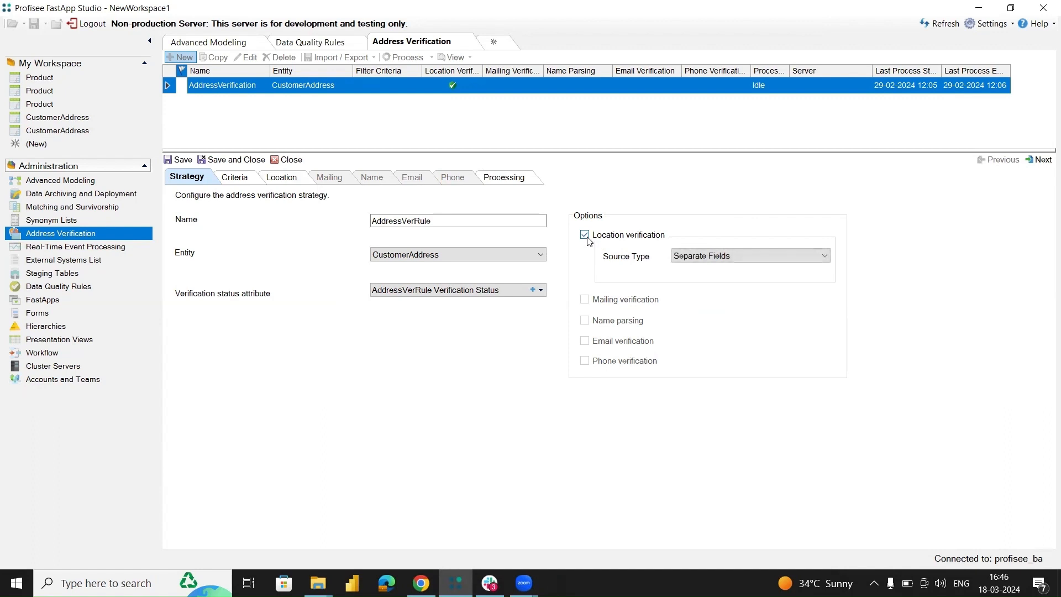
{"action": "left_click", "coordinate": [712, 264]}
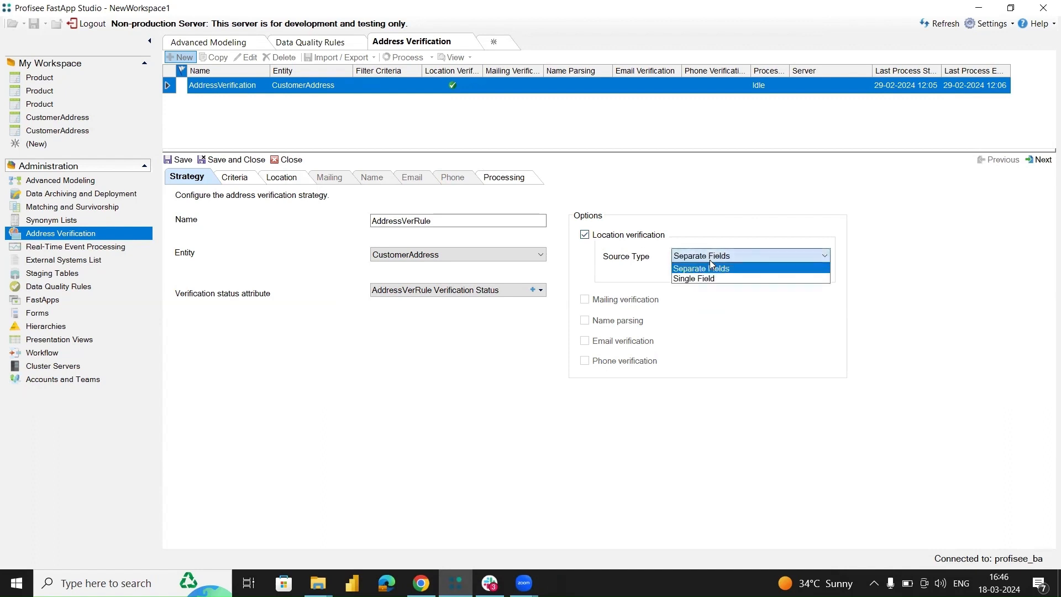
{"action": "left_click", "coordinate": [687, 270]}
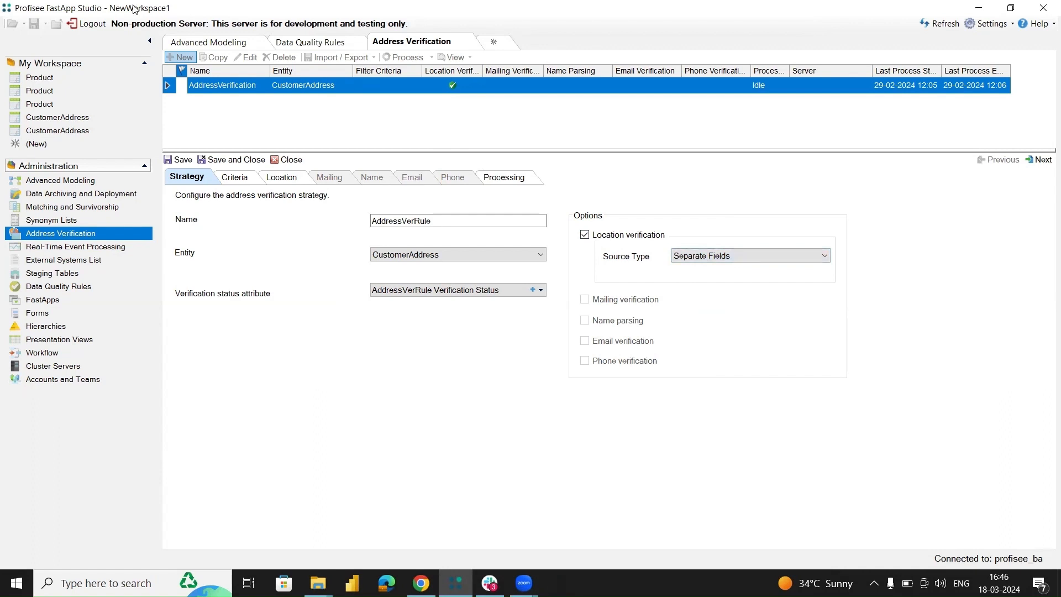
Map the location fields with the Attribute Assistant, choosing to select existing attributes and create new ones.
{"action": "left_click", "coordinate": [65, 136]}
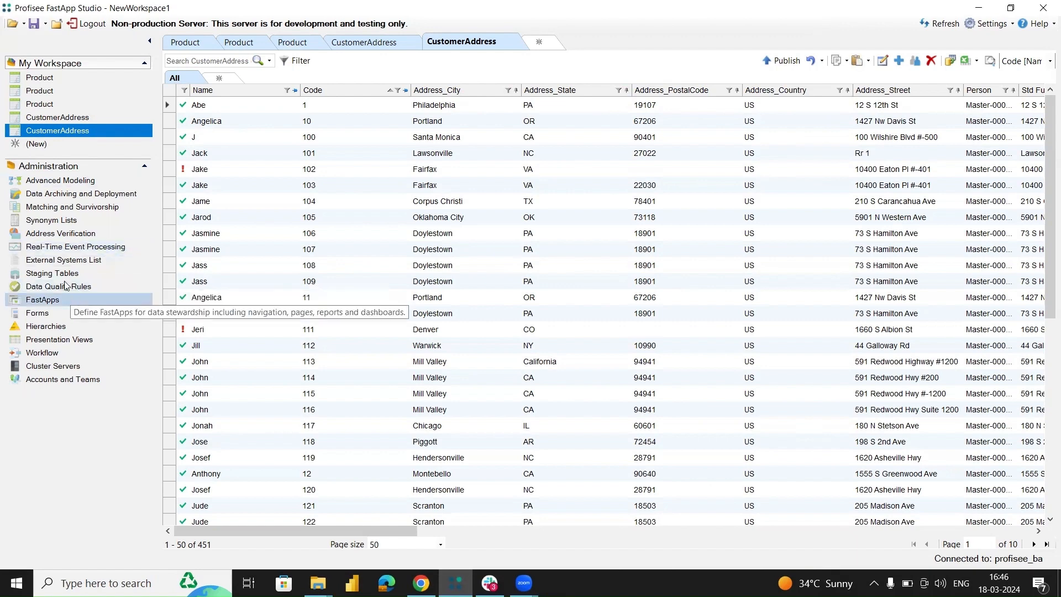
{"action": "left_click", "coordinate": [66, 237]}
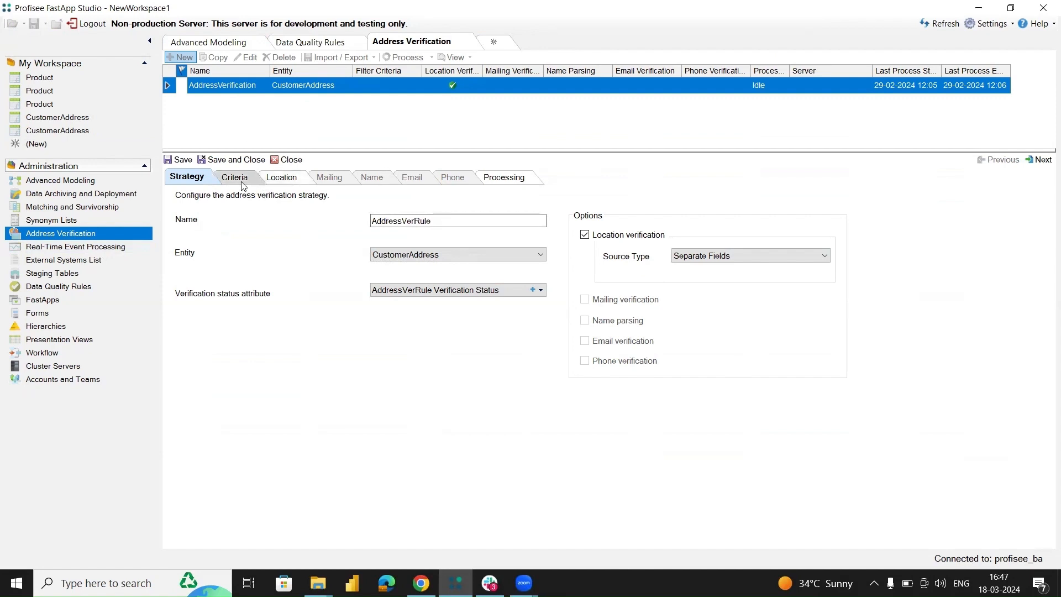
{"action": "left_click", "coordinate": [286, 177]}
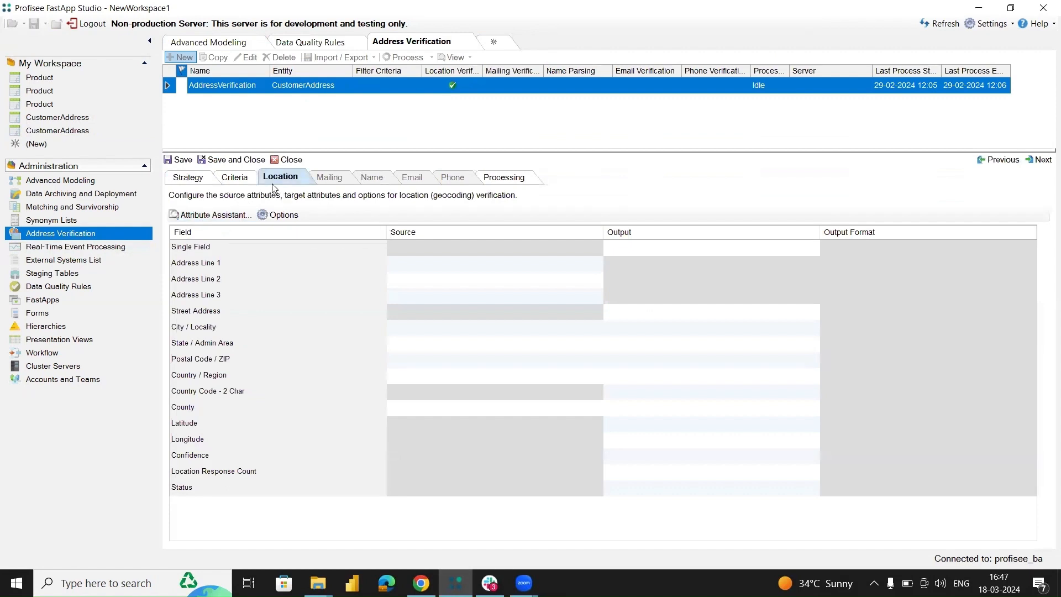
{"action": "left_click", "coordinate": [225, 216]}
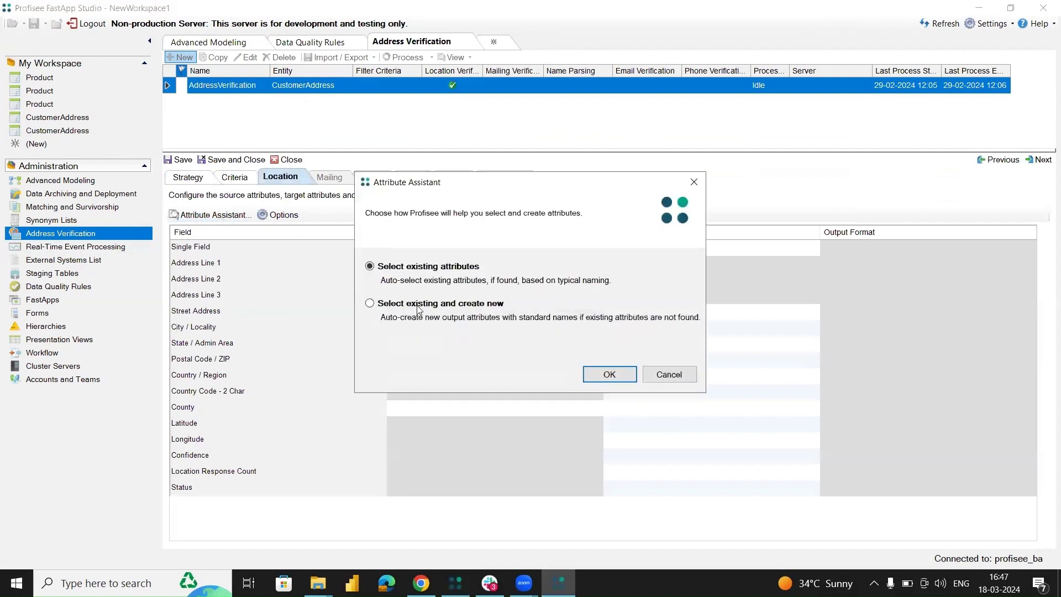
{"action": "left_click", "coordinate": [381, 301]}
{"action": "left_click", "coordinate": [610, 374]}
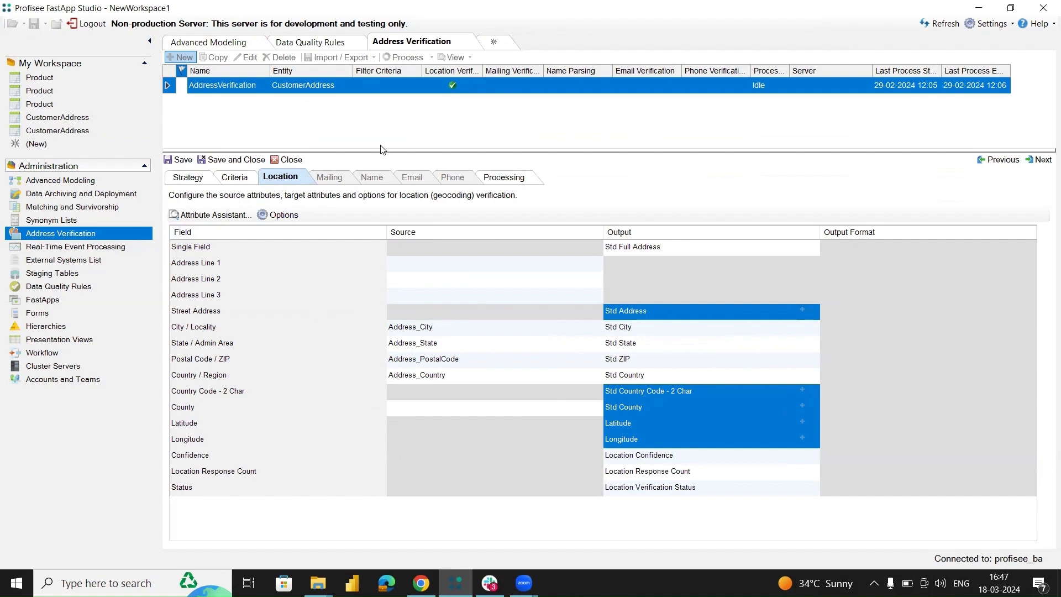
Set the processing server to VMProfisee.bluealtair.dev and close the strategy editor.
{"action": "left_click", "coordinate": [507, 178]}
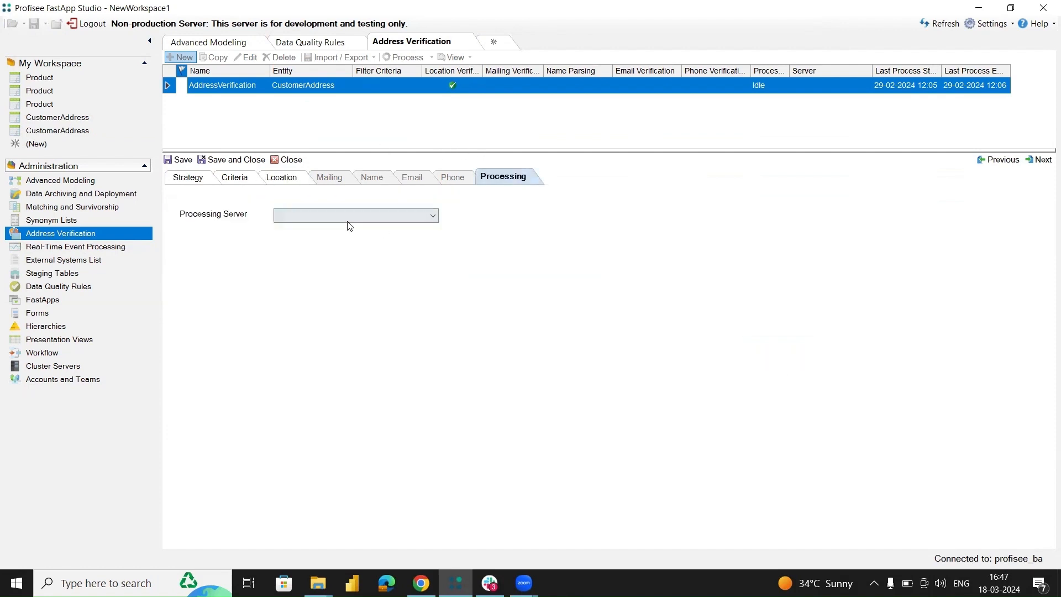
{"action": "left_click", "coordinate": [335, 216]}
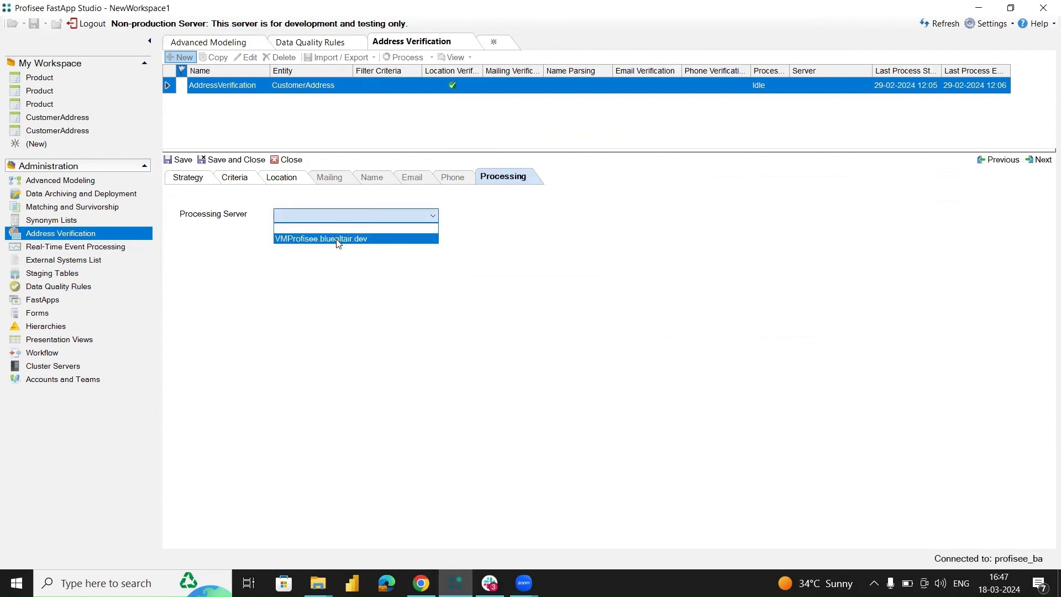
{"action": "left_click", "coordinate": [338, 239]}
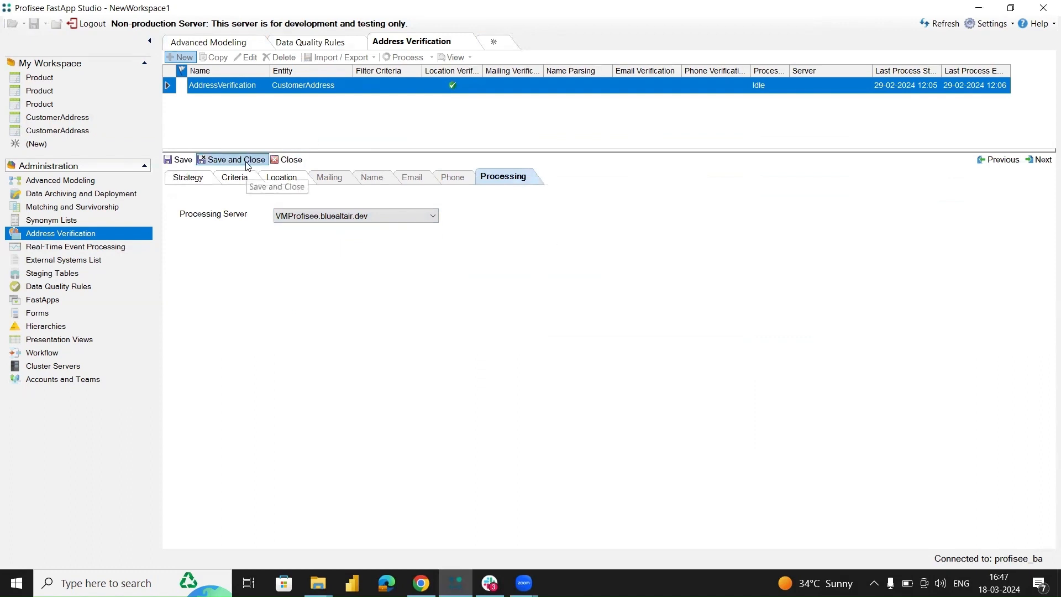
{"action": "left_click", "coordinate": [277, 162]}
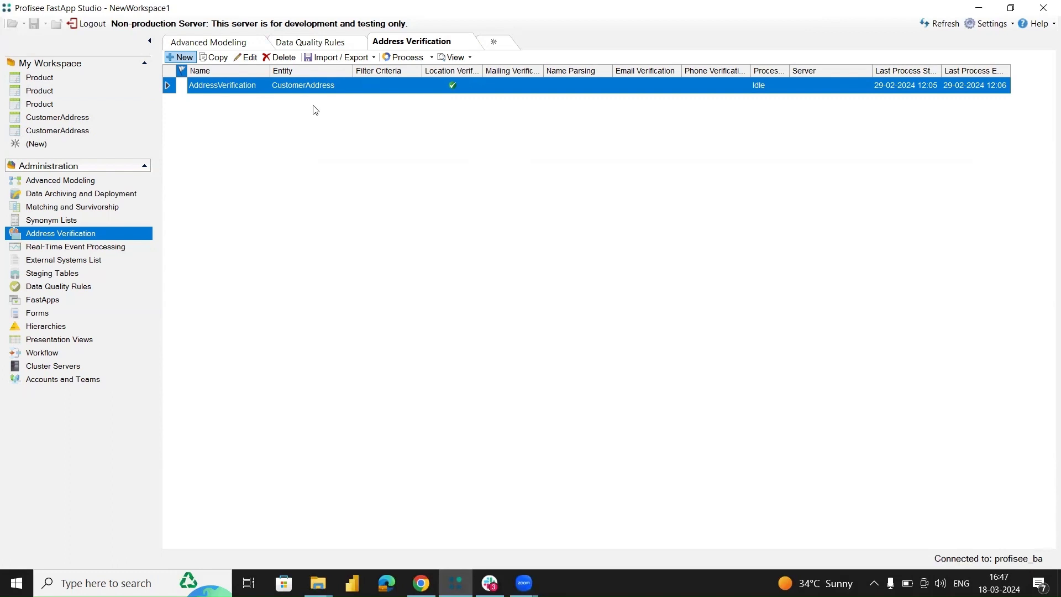
Run the address verification process for unverified members with location verification, dismissing the error message.
{"action": "left_click", "coordinate": [420, 58]}
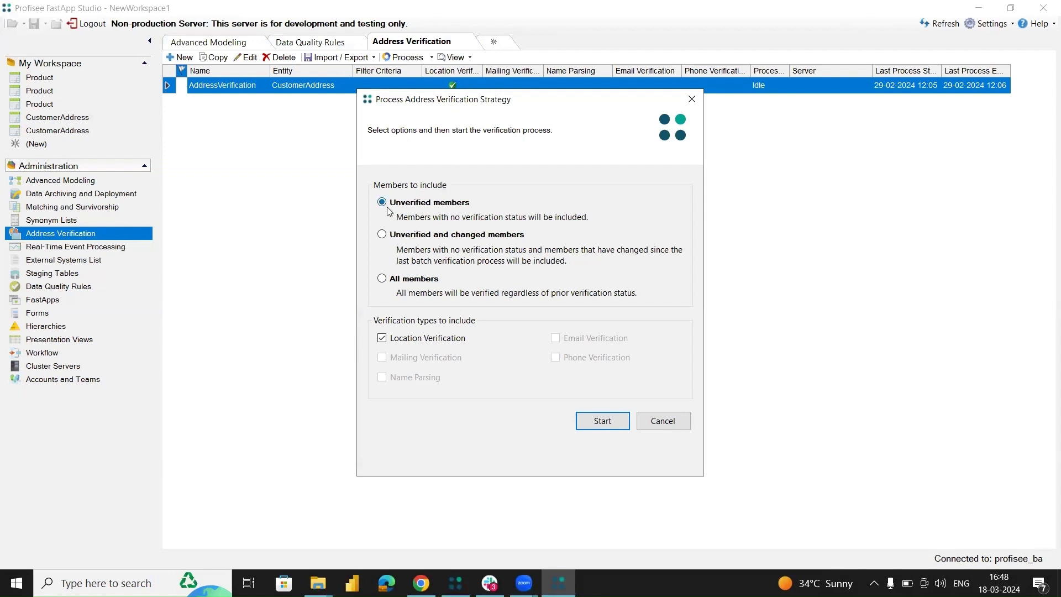
{"action": "left_click", "coordinate": [609, 421]}
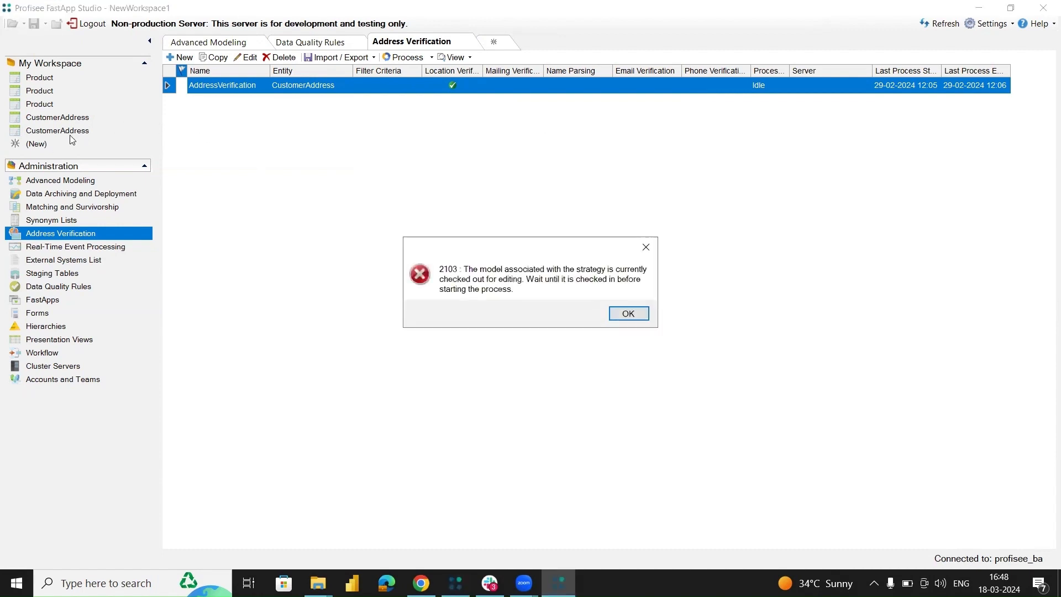
{"action": "left_click", "coordinate": [628, 312]}
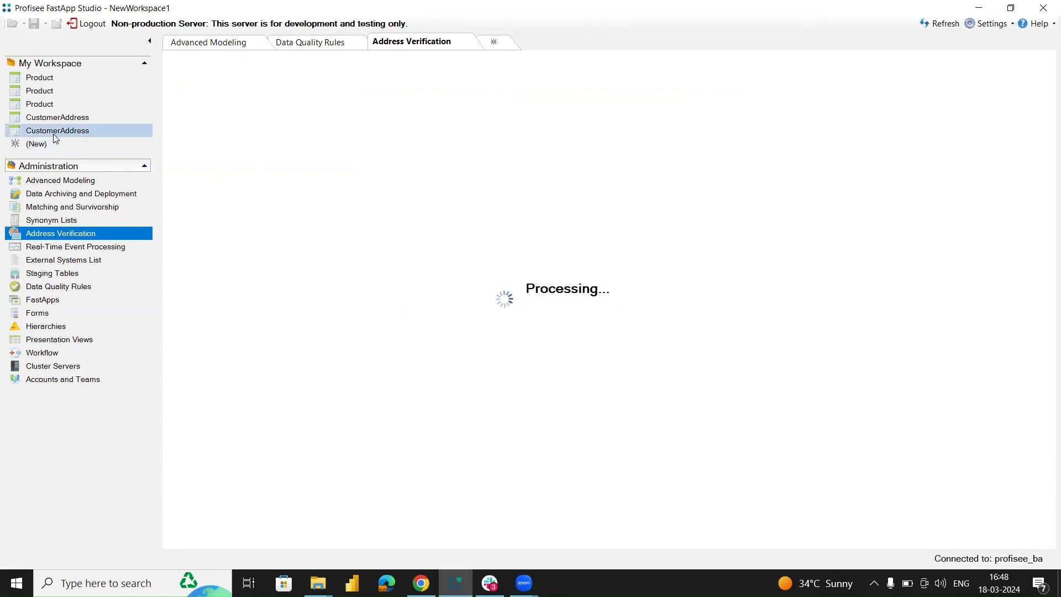
Open the CustomerAddress data and review the standardized address and location verification columns.
{"action": "left_click", "coordinate": [54, 134]}
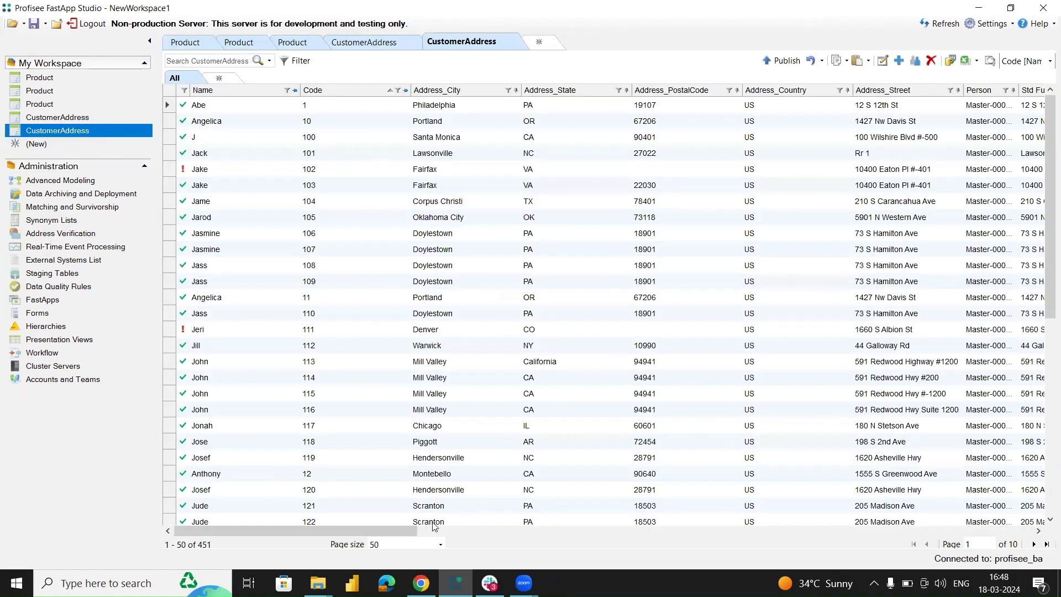
{"action": "left_click_drag", "start_coordinate": [412, 530], "coordinate": [613, 537]}
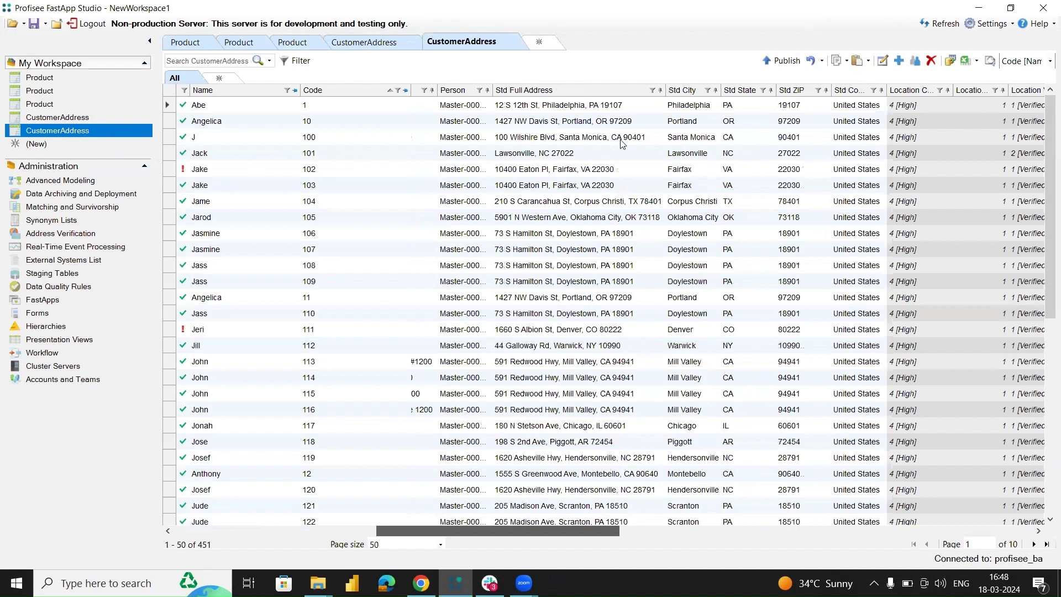
{"action": "scroll", "coordinate": [507, 107], "scroll_direction": "right", "scroll_amount": 3}
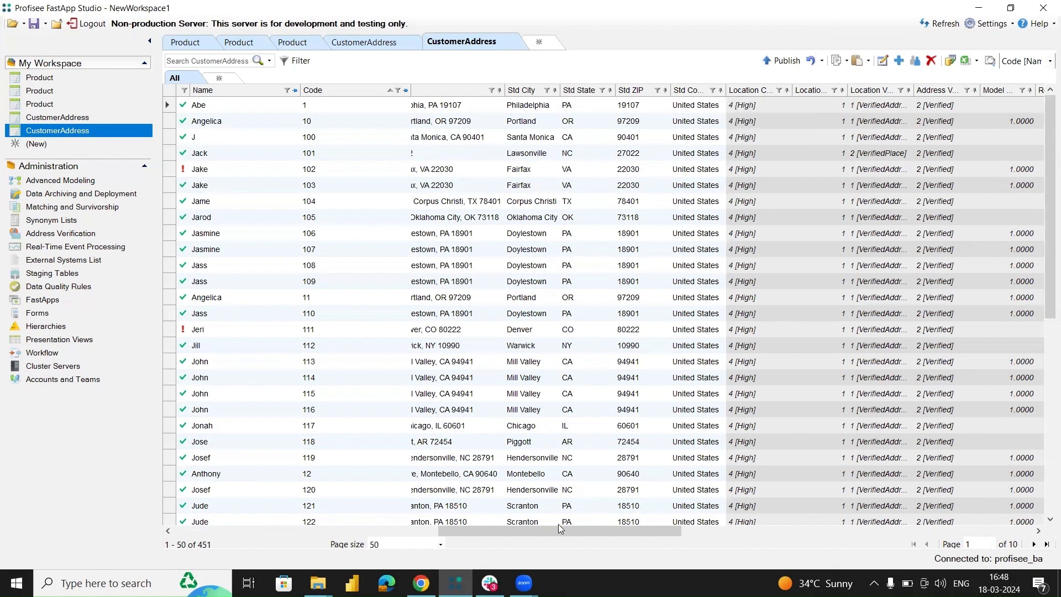
{"action": "scroll", "coordinate": [647, 287], "scroll_direction": "left", "scroll_amount": 3}
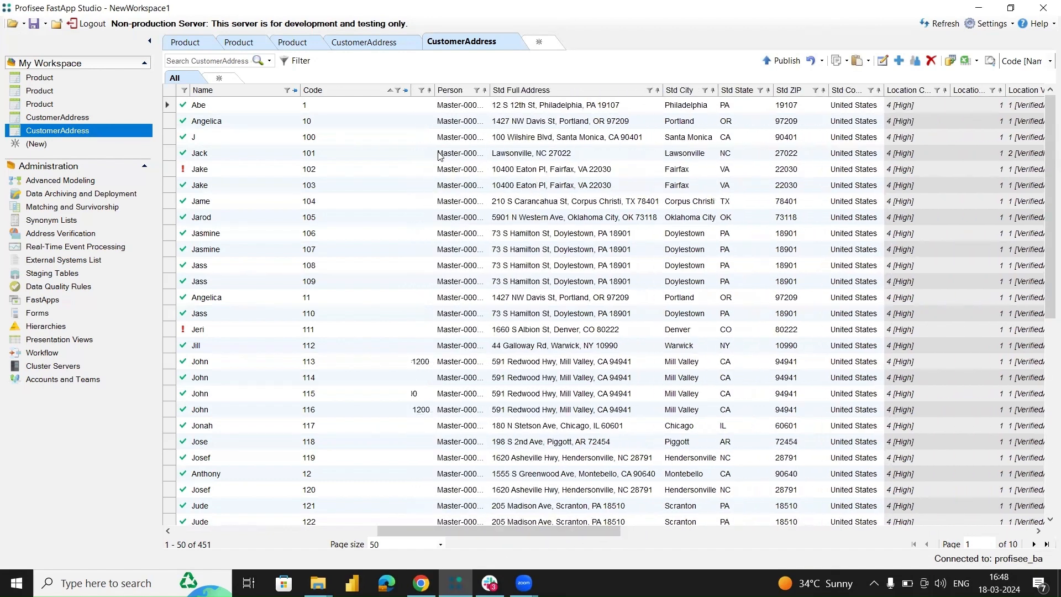
{"action": "left_click", "coordinate": [540, 90]}
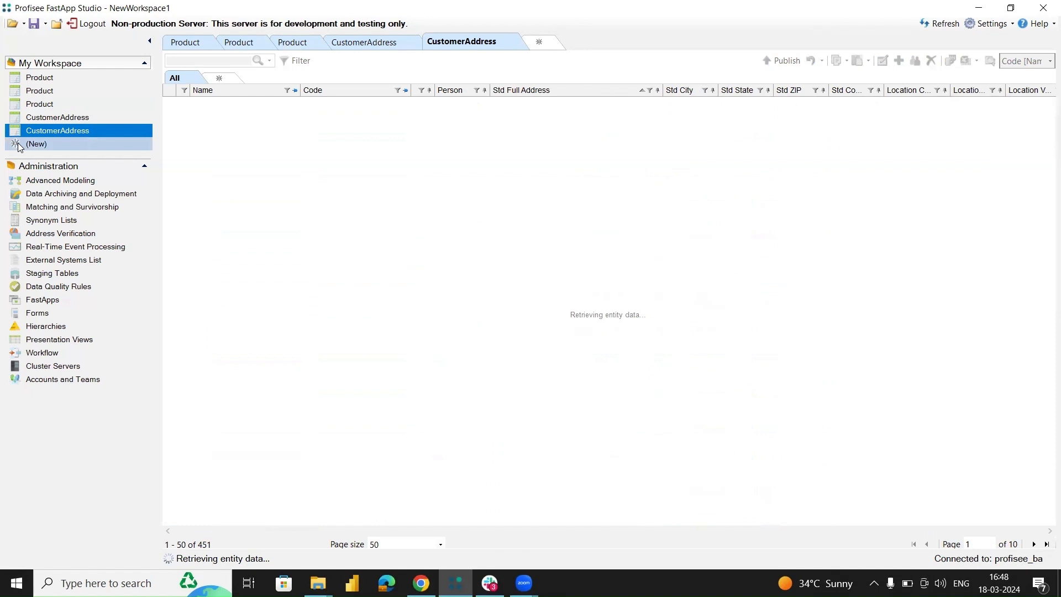